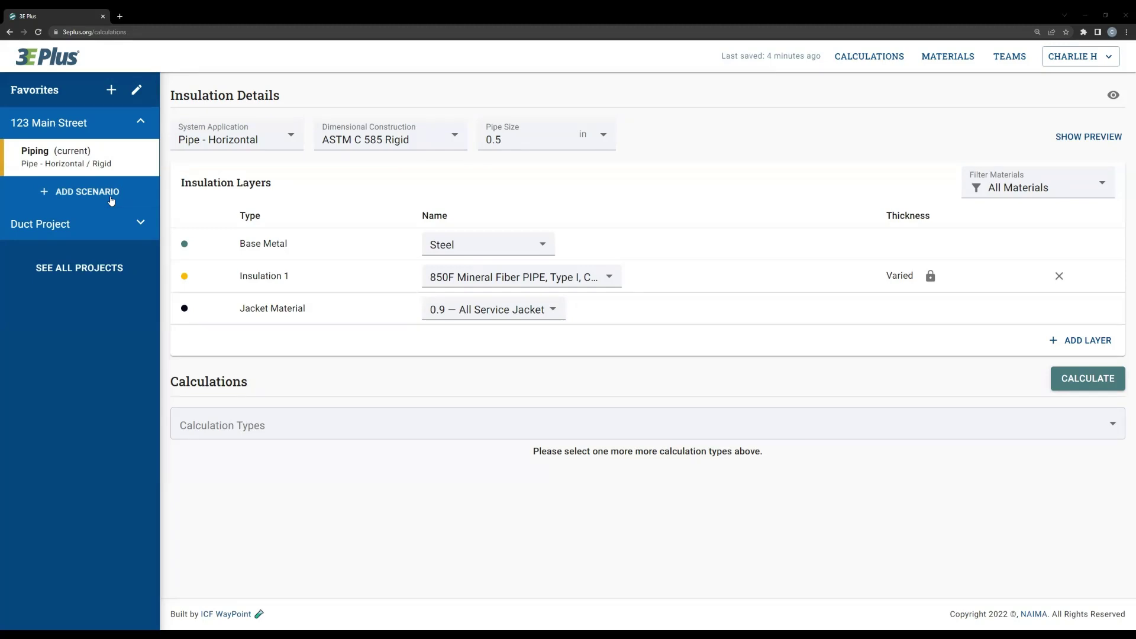
- Duplicate the Piping scenario under 123 Main Street to create Piping (copy)
left_click(111, 200)
mouse_move(85, 158)
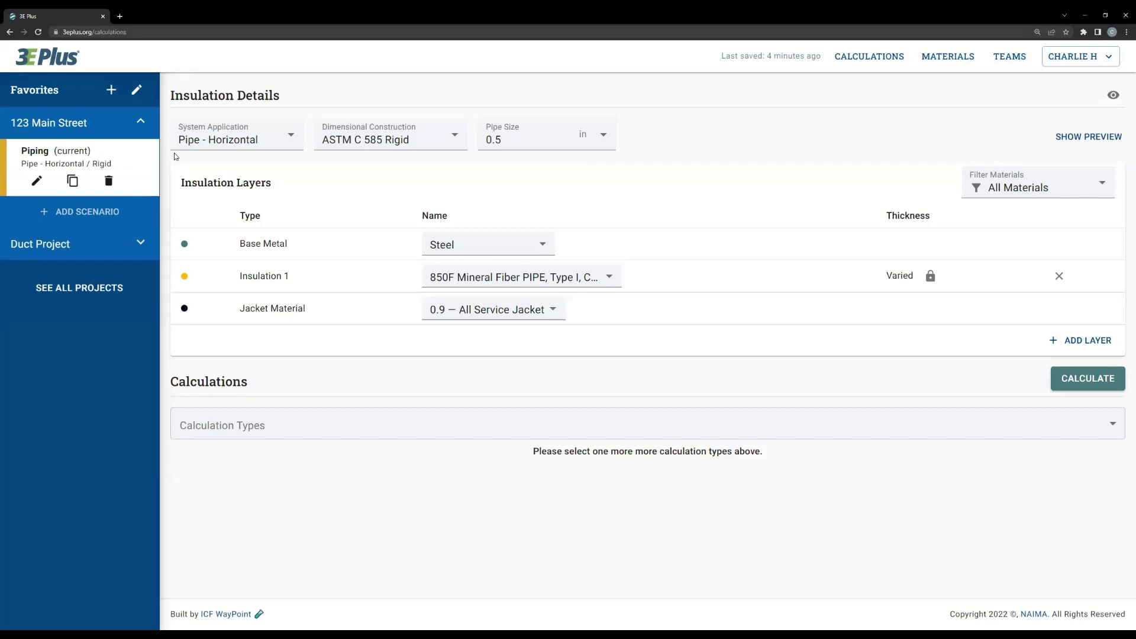
left_click(72, 181)
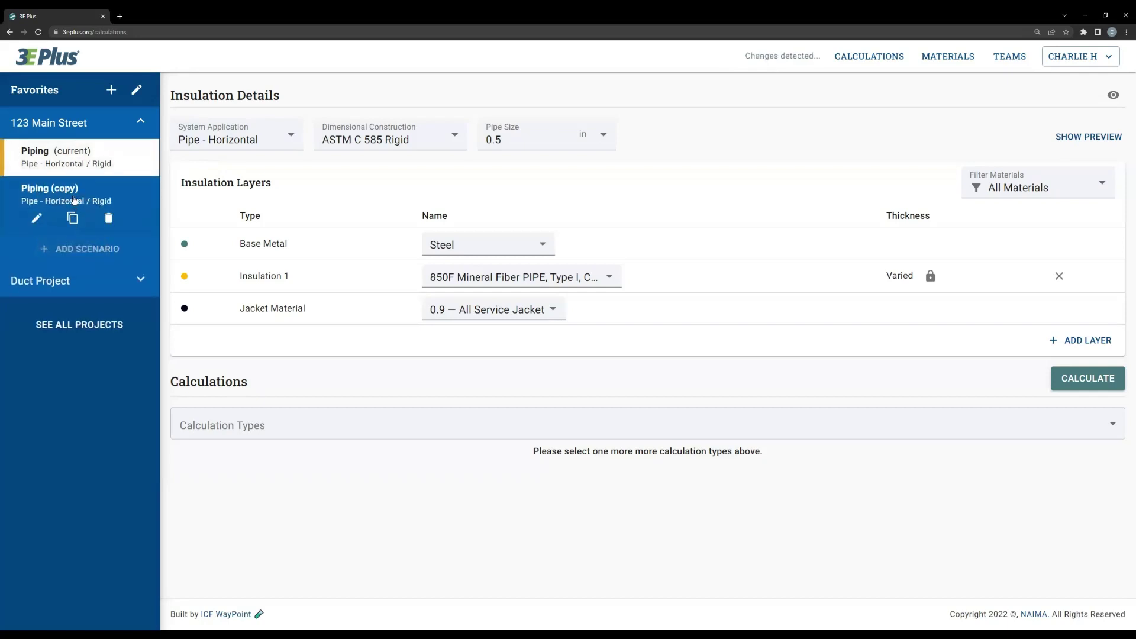
- Rename Piping (copy) to 'Piping vertical' and set its system application to Pipe - Vertical
left_click(37, 219)
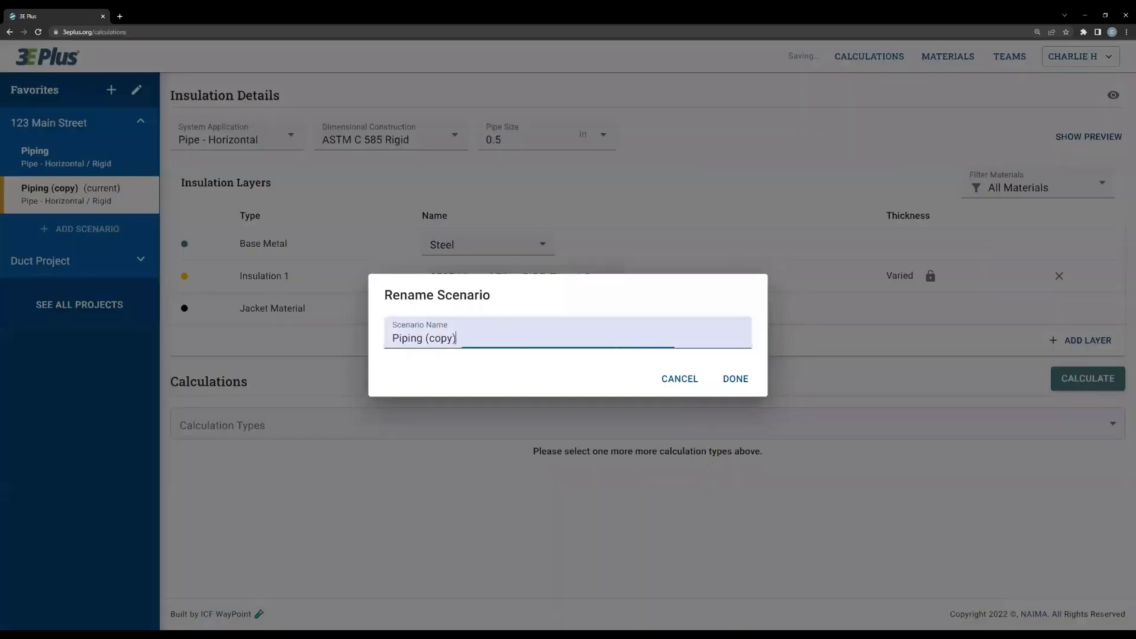
left_click_drag(456, 338, 427, 339)
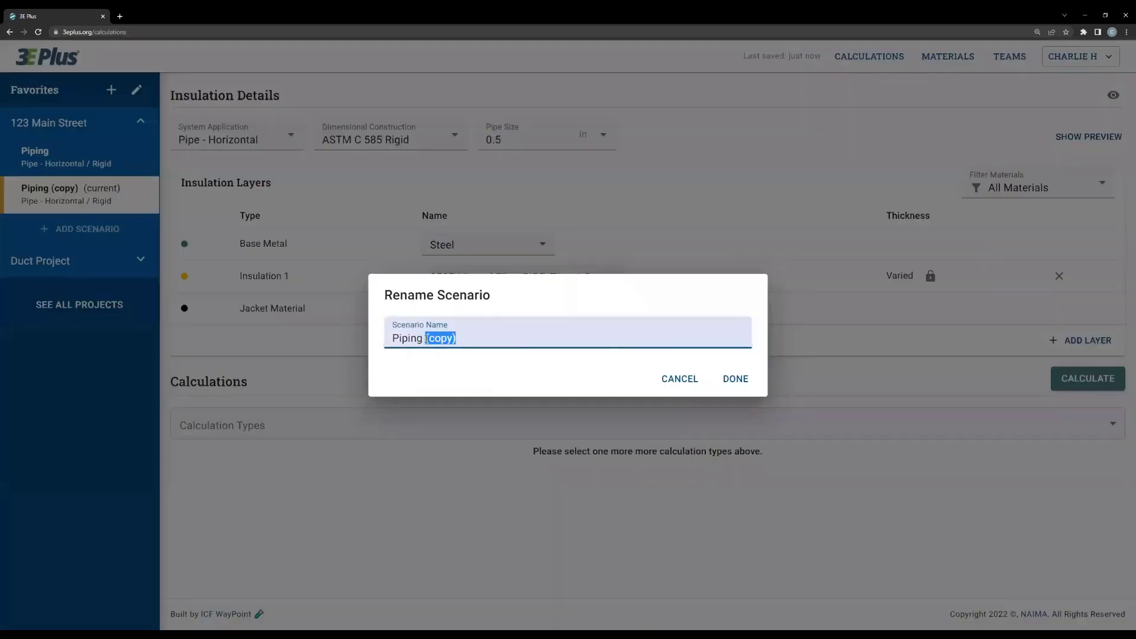
type("verit")
key("BackSpace")
key("BackSpace")
type("tical")
left_click(736, 379)
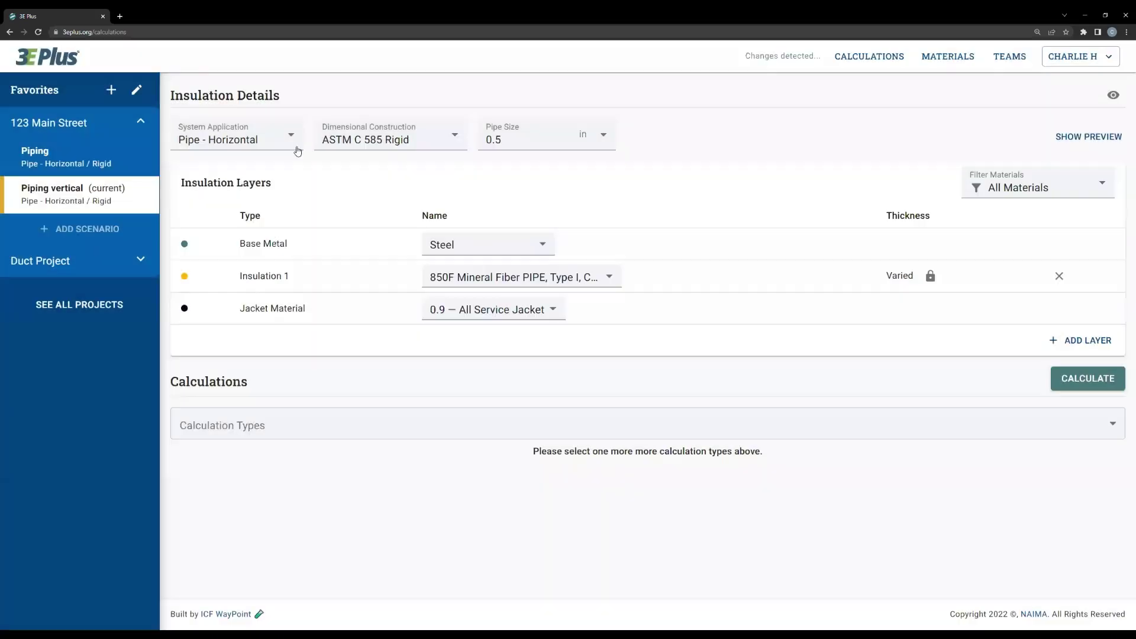
left_click(276, 137)
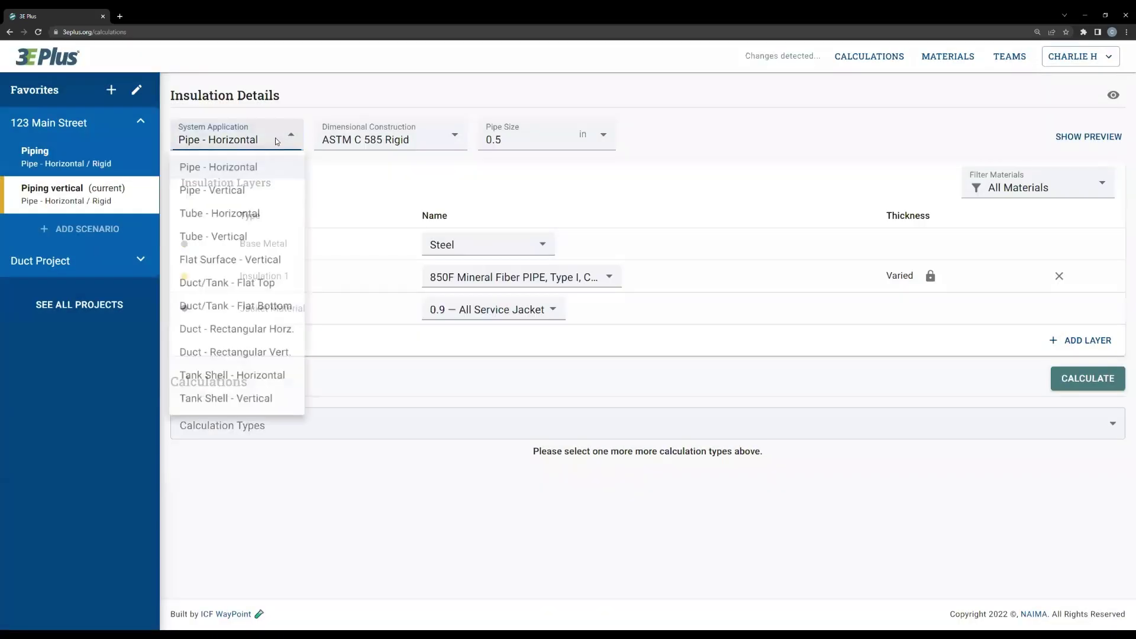
left_click(254, 190)
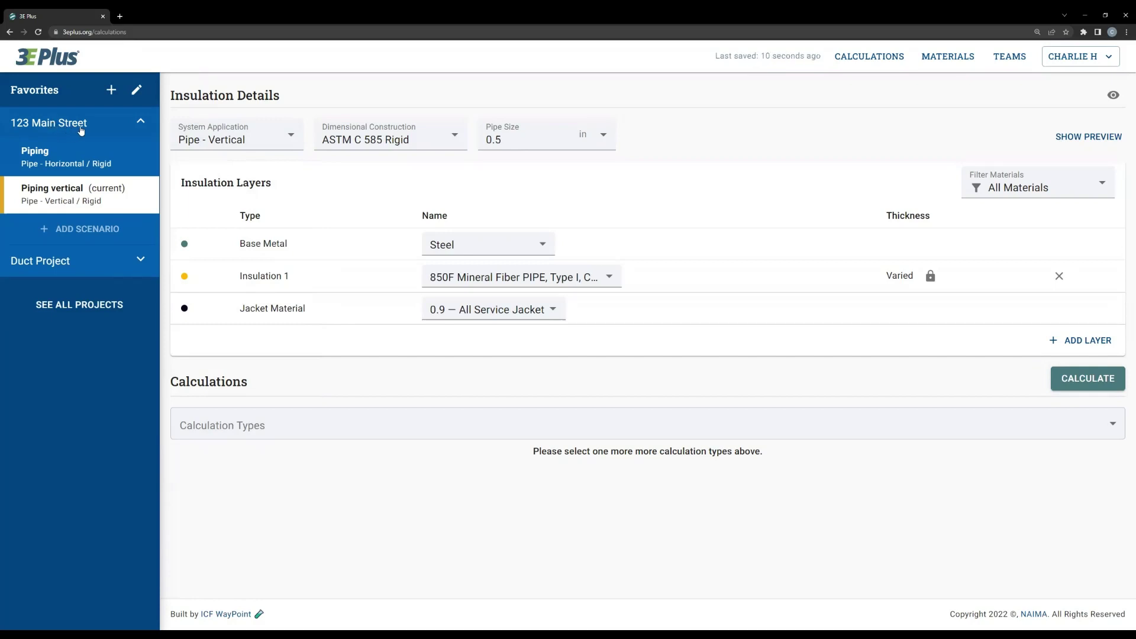
- Make Favorites editable, then view and close the 123 Main Street share link
left_click(137, 92)
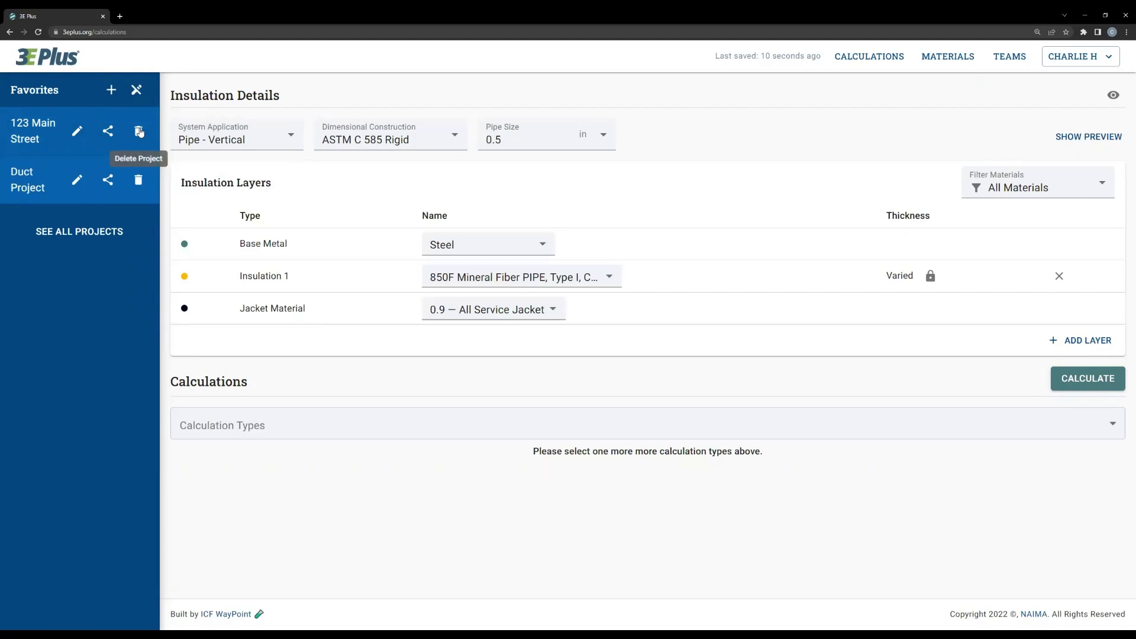
left_click(108, 131)
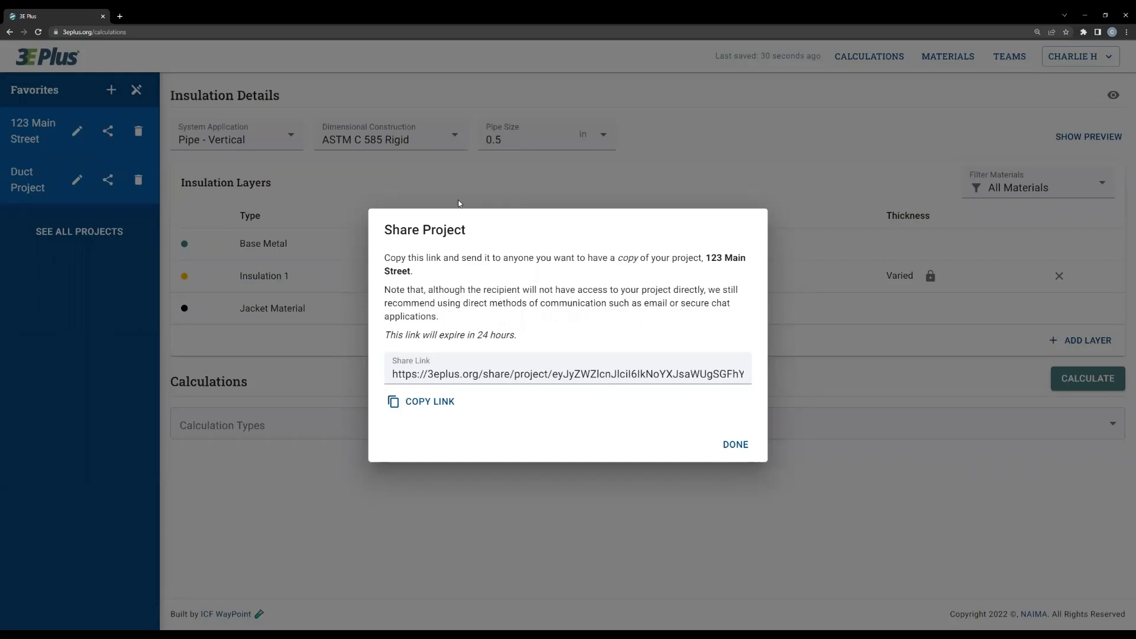
left_click(733, 448)
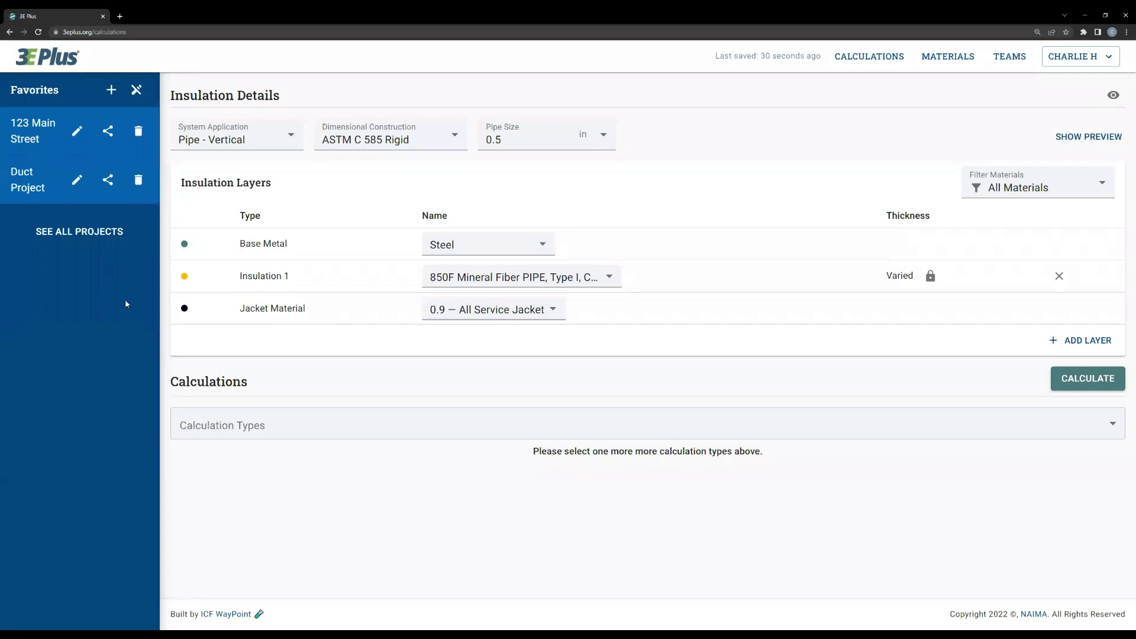
- Open the full Projects list, search it for 'duct', then clear the search
left_click(105, 238)
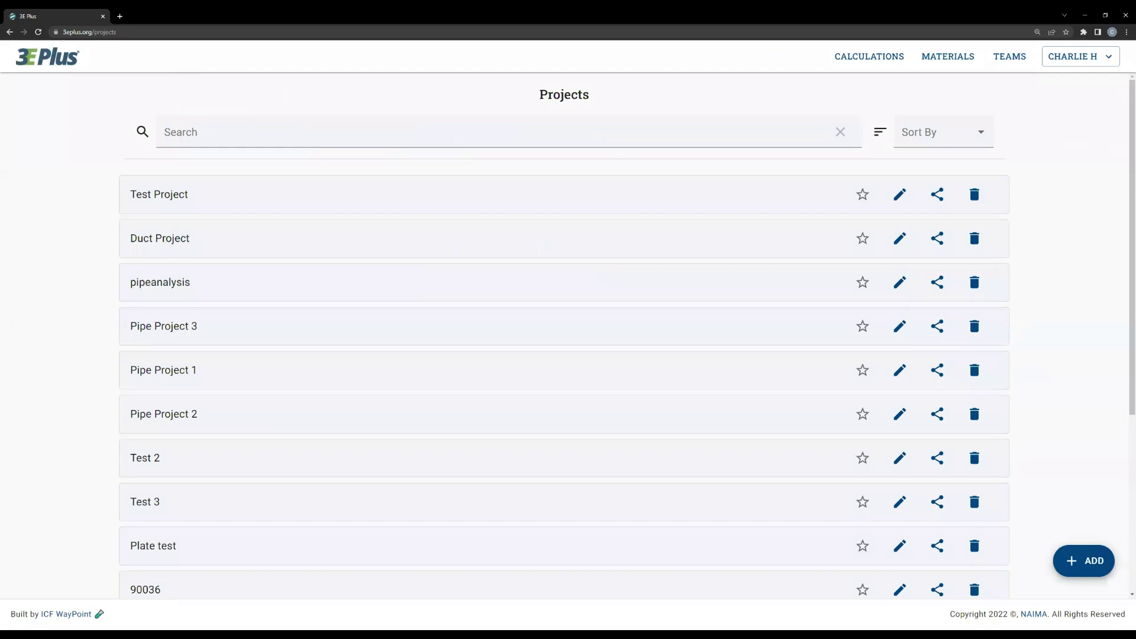
left_click(236, 127)
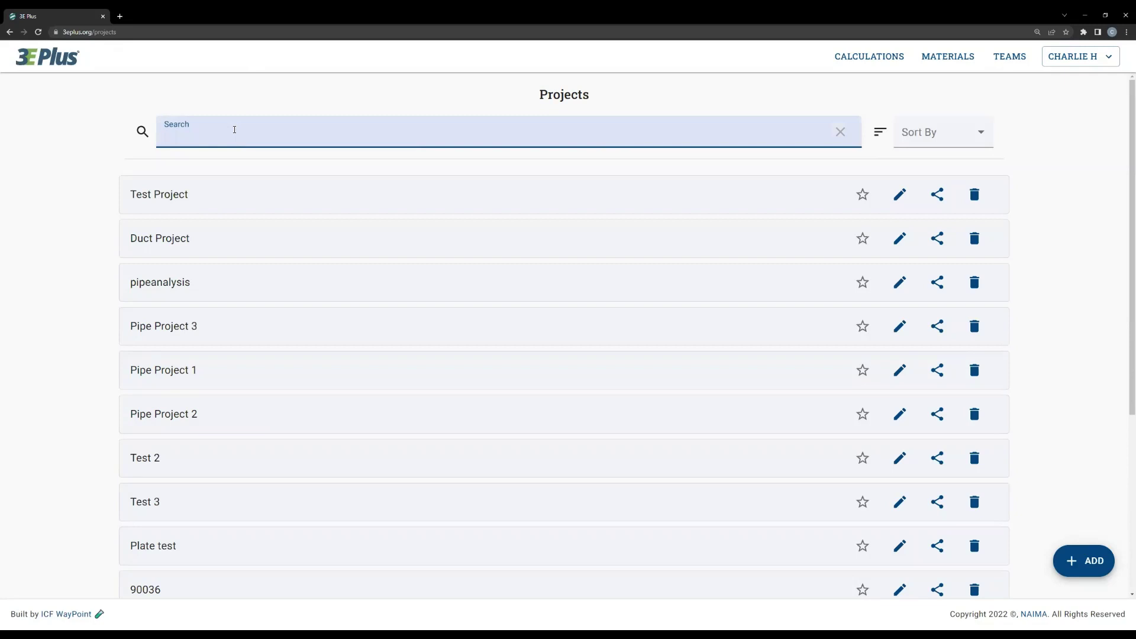
type("duct")
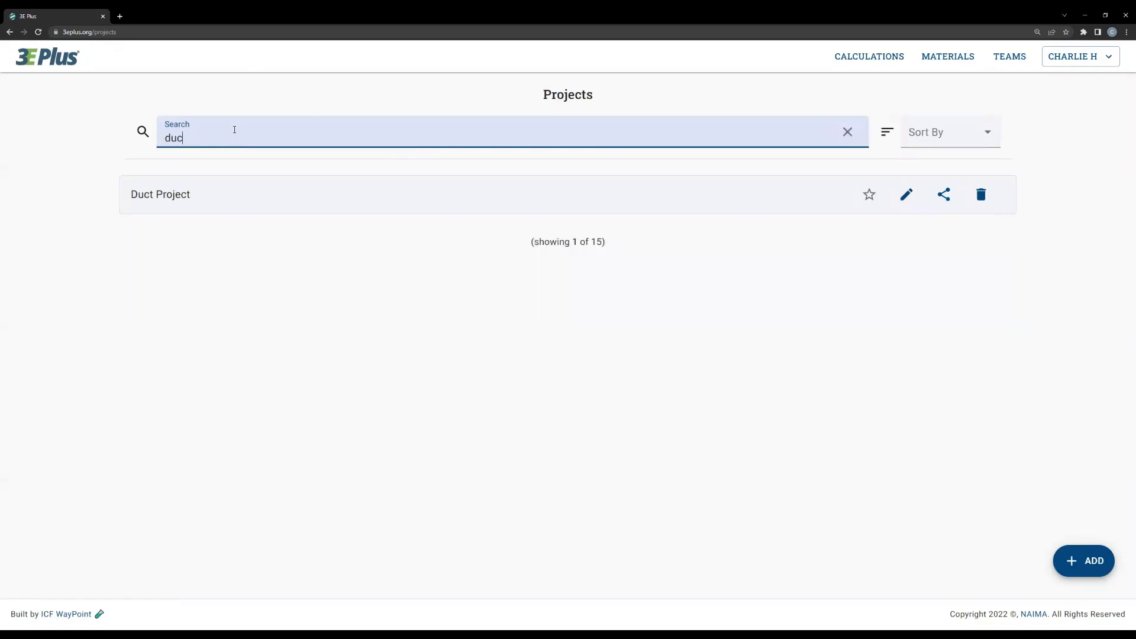
key("BackSpace")
key("BackSpace")
key("BackSpace")
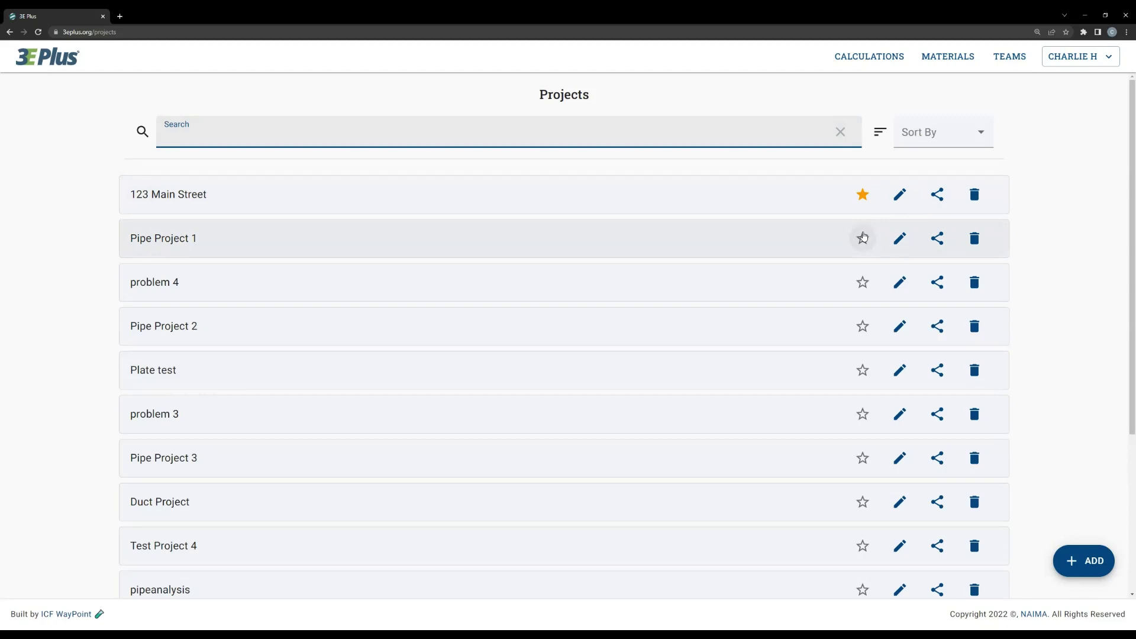
- Star Pipe Project 1 as a favorite and go back to Calculations
left_click(863, 237)
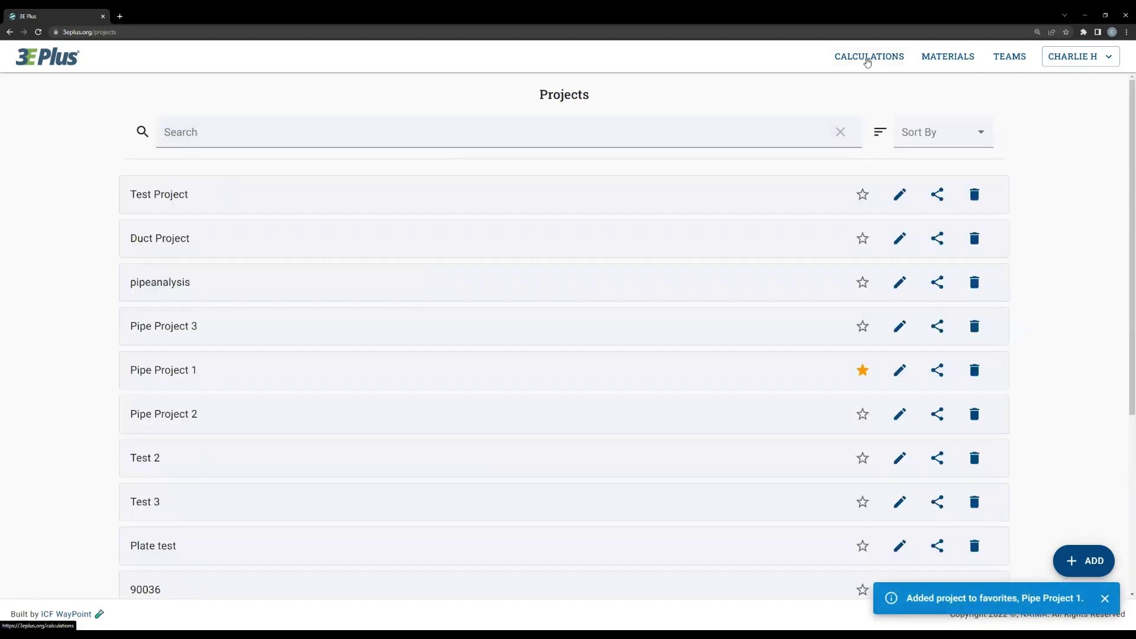
left_click(866, 59)
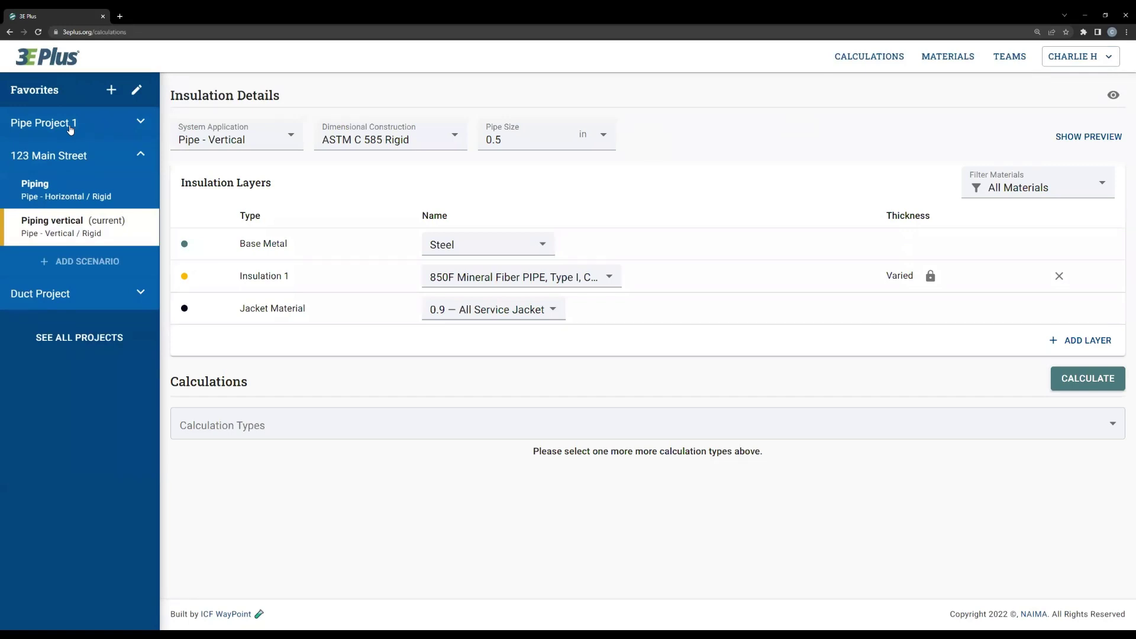
- Create a new project named 'project A' and expand it to show its Default scenario
left_click(112, 92)
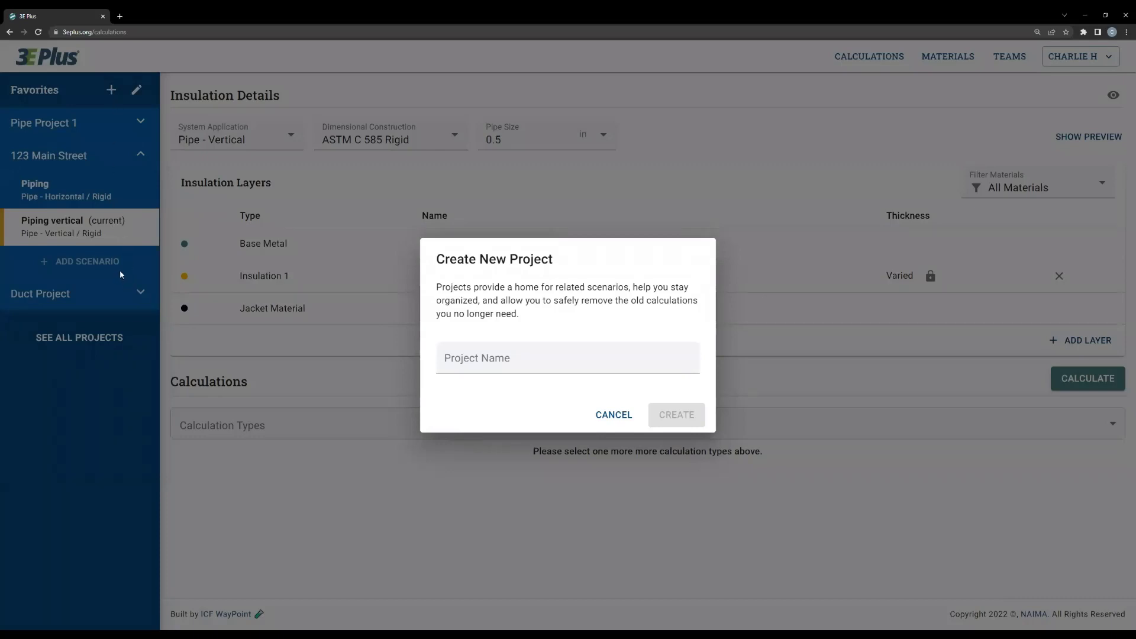
left_click(552, 358)
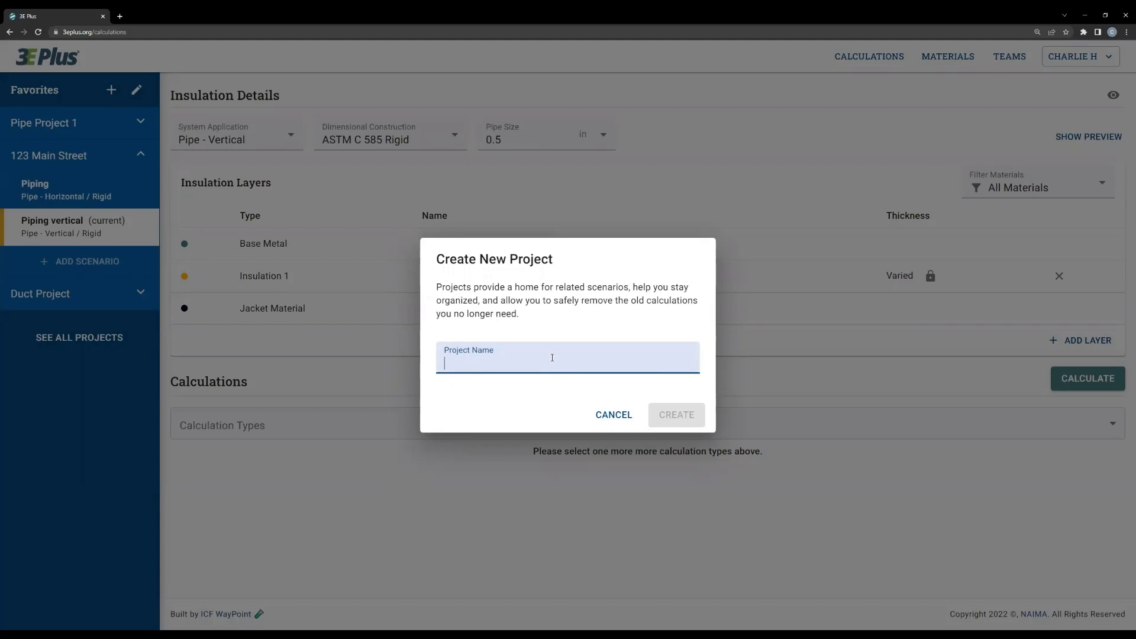
type("project A")
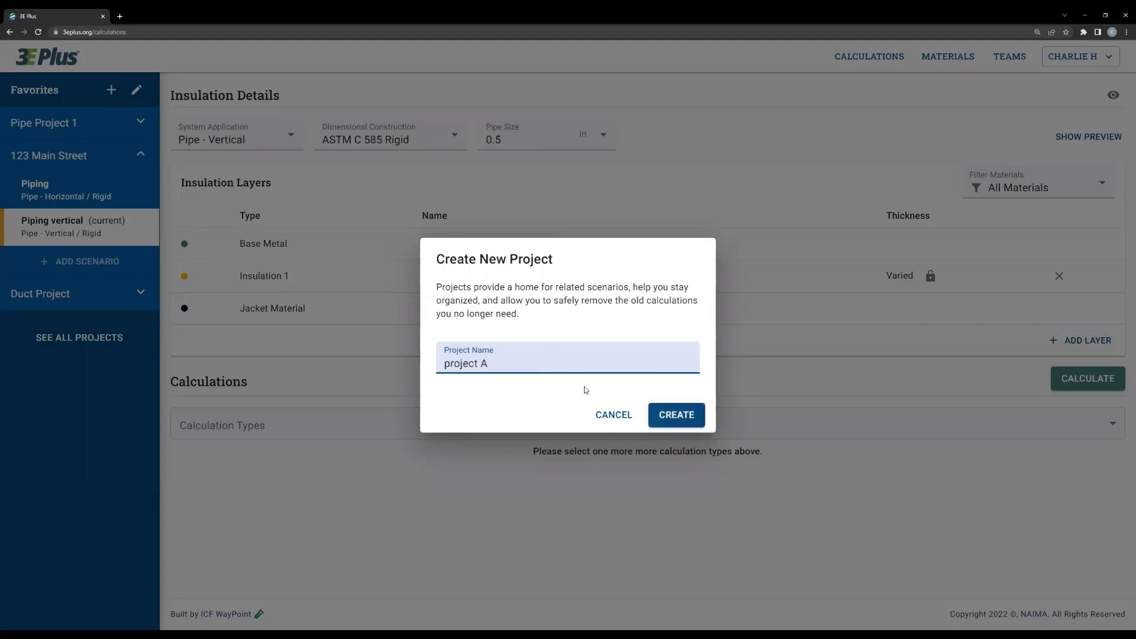
left_click(675, 414)
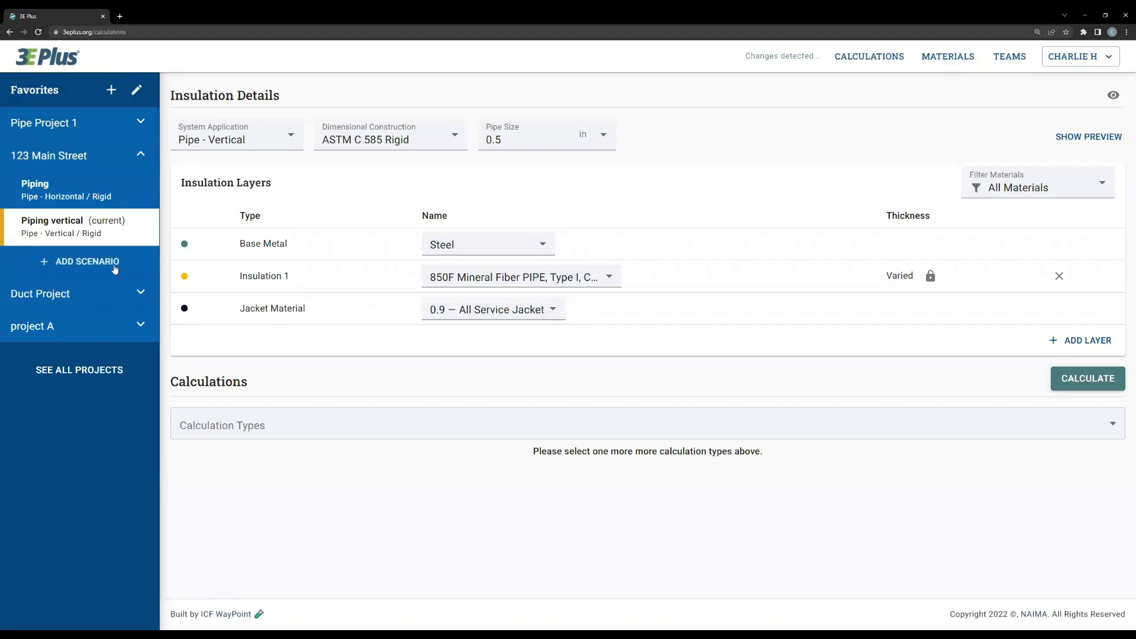
left_click(87, 336)
mouse_move(72, 364)
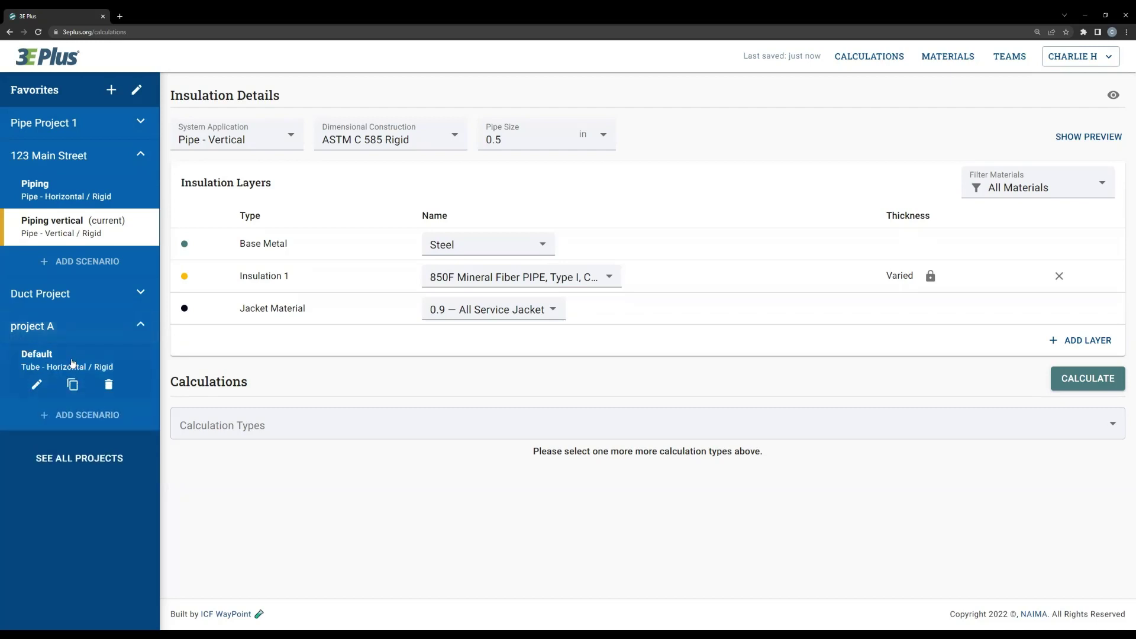